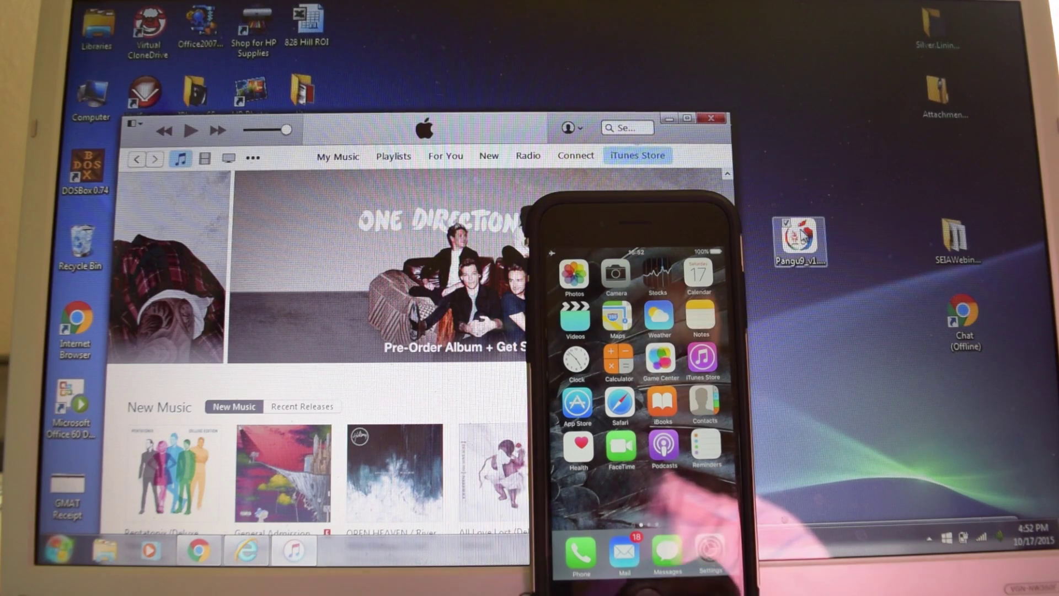
# Run the Pangu9 desktop program as administrator and allow it to make changes.
pyautogui.rightClick(799, 236)
pyautogui.click(837, 216)
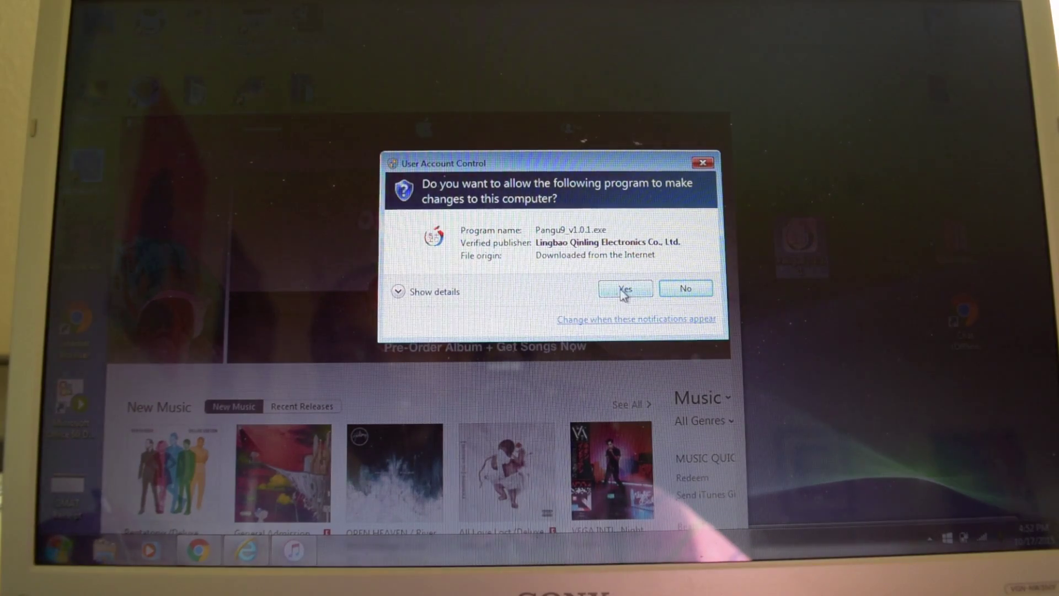
pyautogui.click(624, 289)
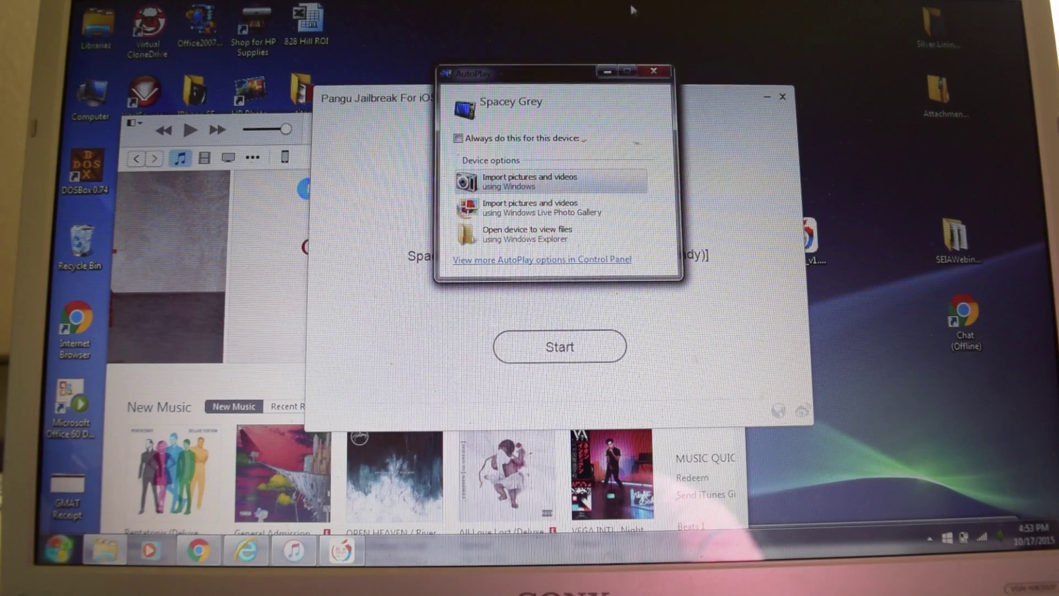
# Dismiss the iPhone AutoPlay prompt, leaving Pangu showing the iPhone jailbreak-ready on iOS 9.0.2.
pyautogui.click(651, 73)
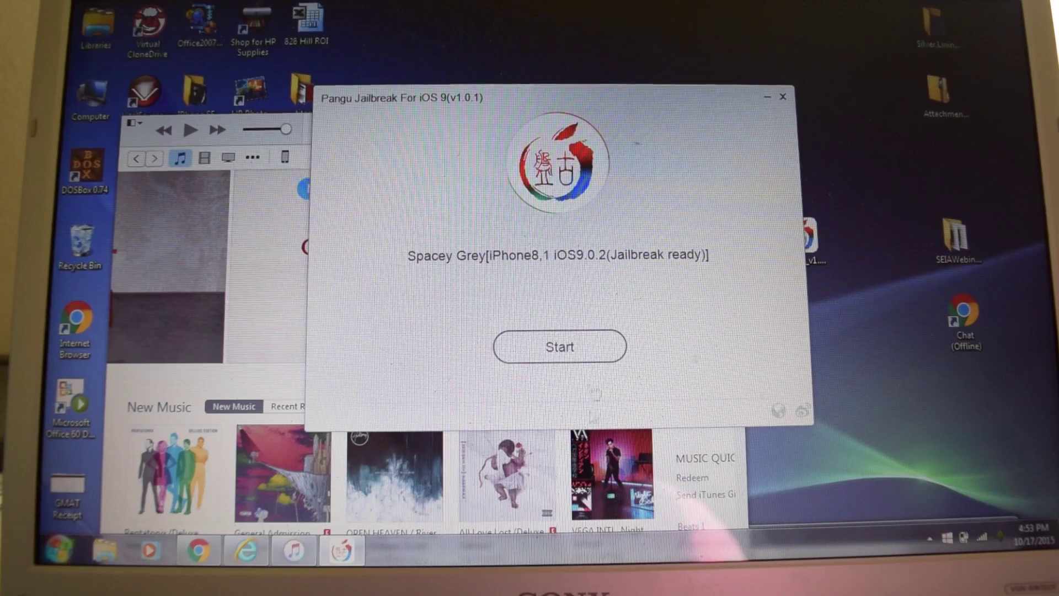
# Start the jailbreak and confirm the iPhone is already backed up.
pyautogui.click(565, 347)
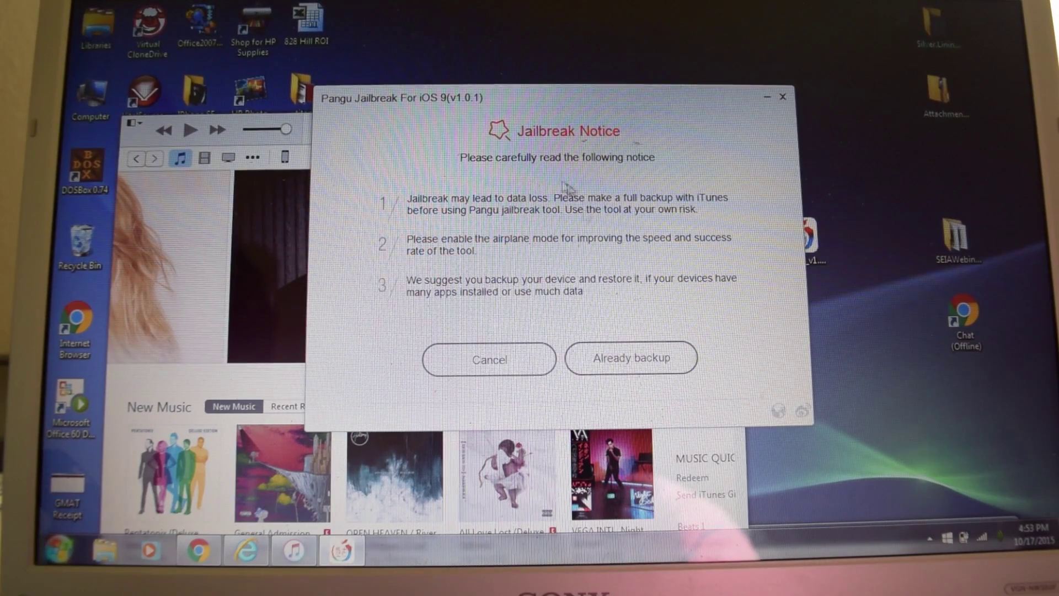
pyautogui.click(630, 358)
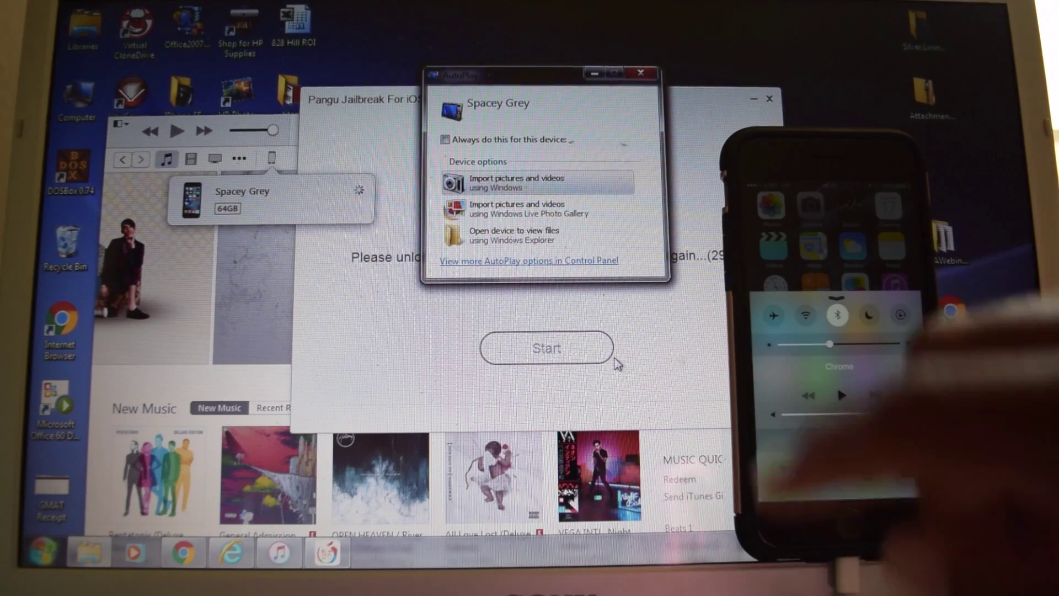
# Dismiss the iPhone AutoPlay prompt while Pangu waits at 65%.
pyautogui.click(640, 72)
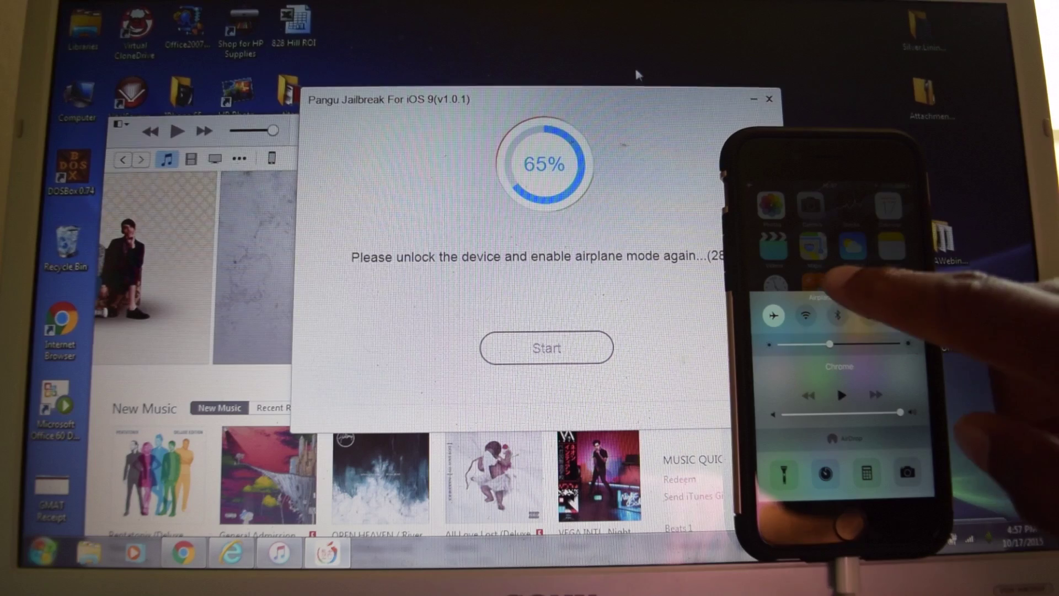